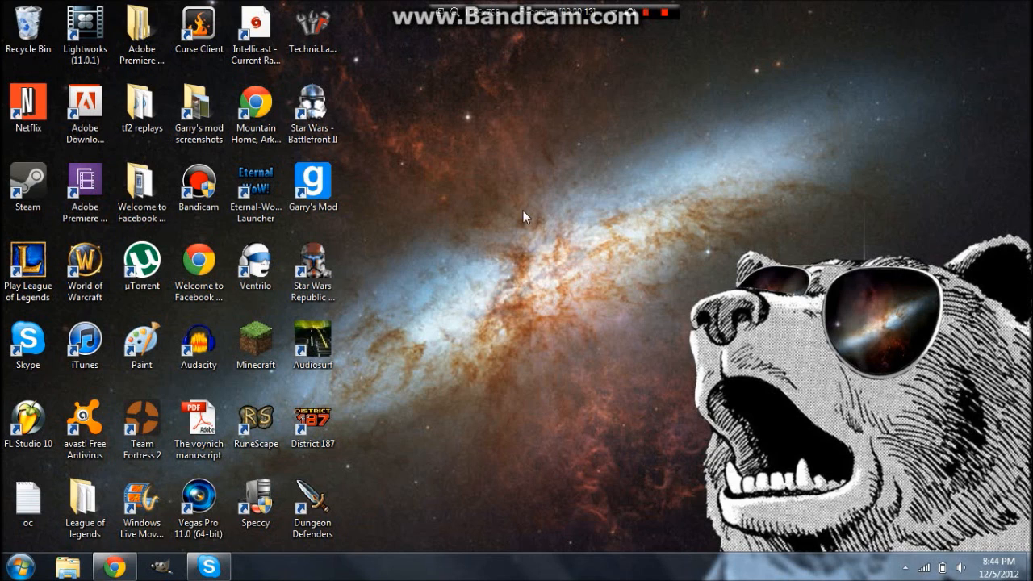
Launch 7-Zip File Manager from the Start menu search for 'zip'.
left_click(20, 567)
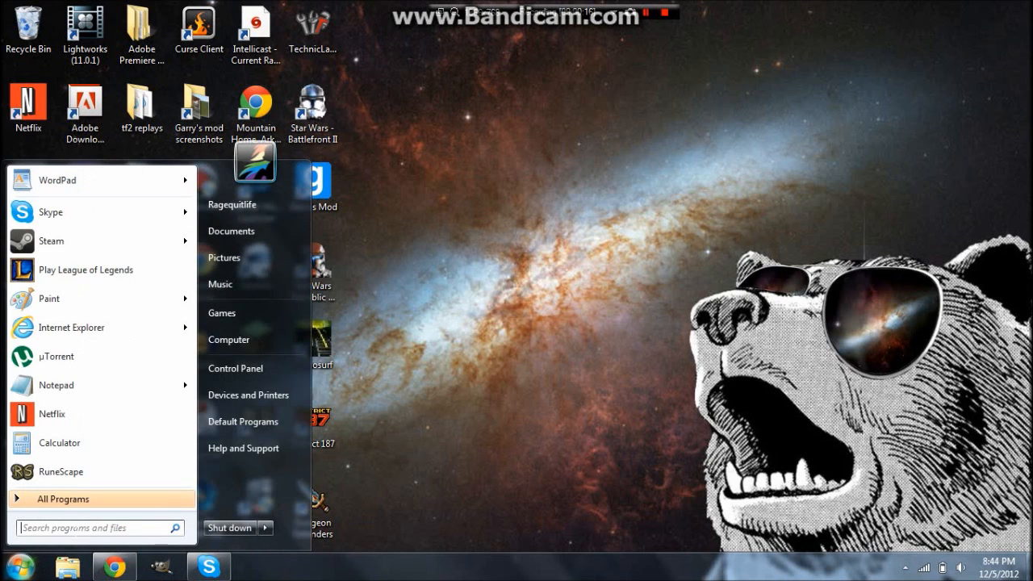
type("zip")
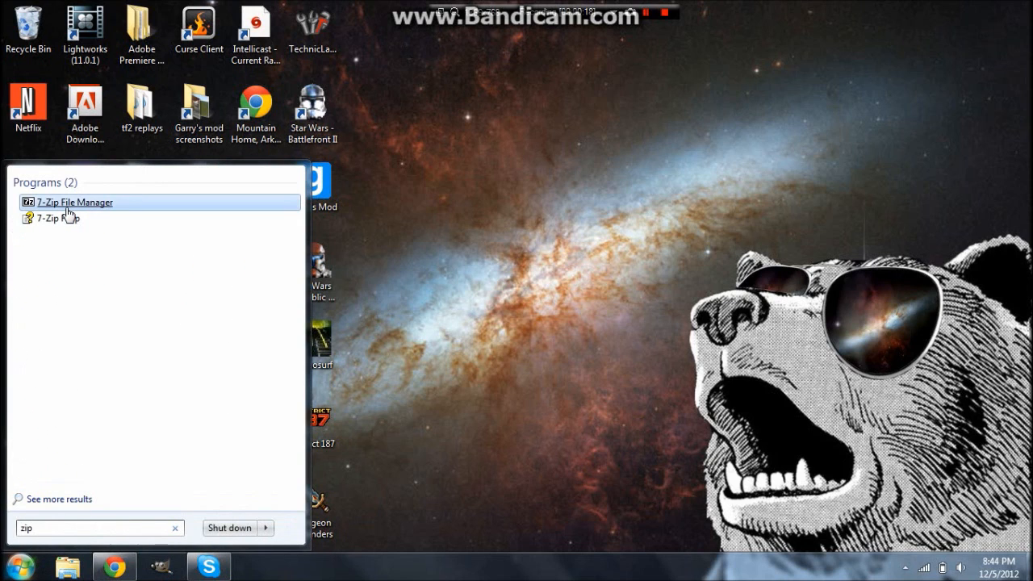
left_click(68, 203)
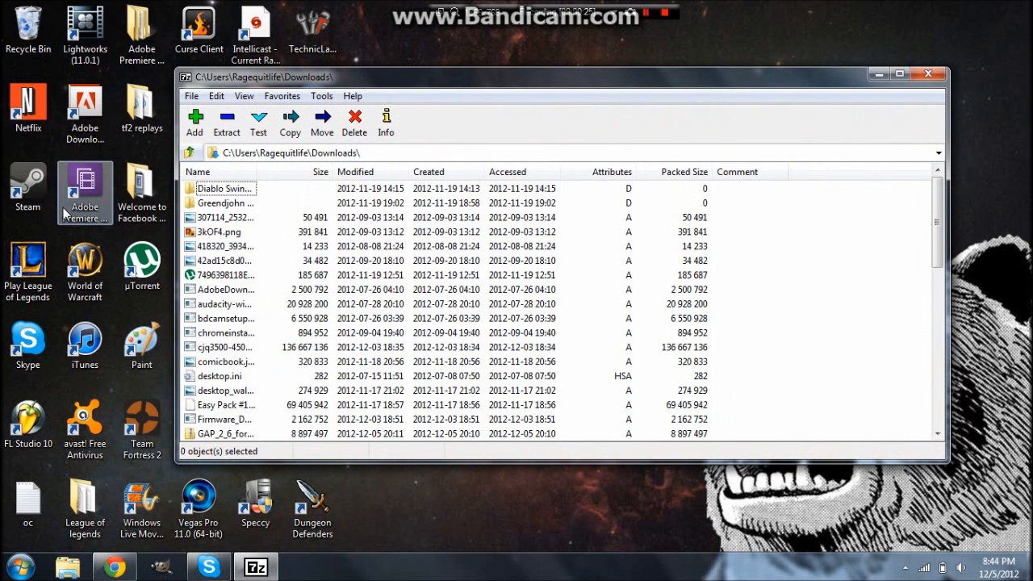
scroll(382, 292, "down", 1)
scroll(382, 292, "down", 1)
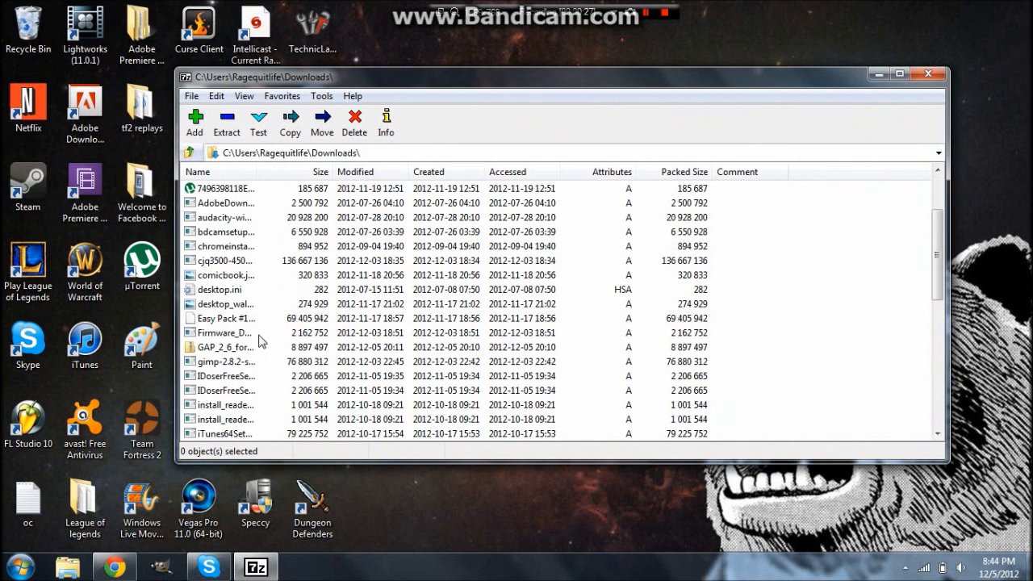
Extract the GAP_2_6 zip from Downloads to the Desktop, creating a GAP.2.6_win folder.
left_click(224, 347)
left_click(228, 122)
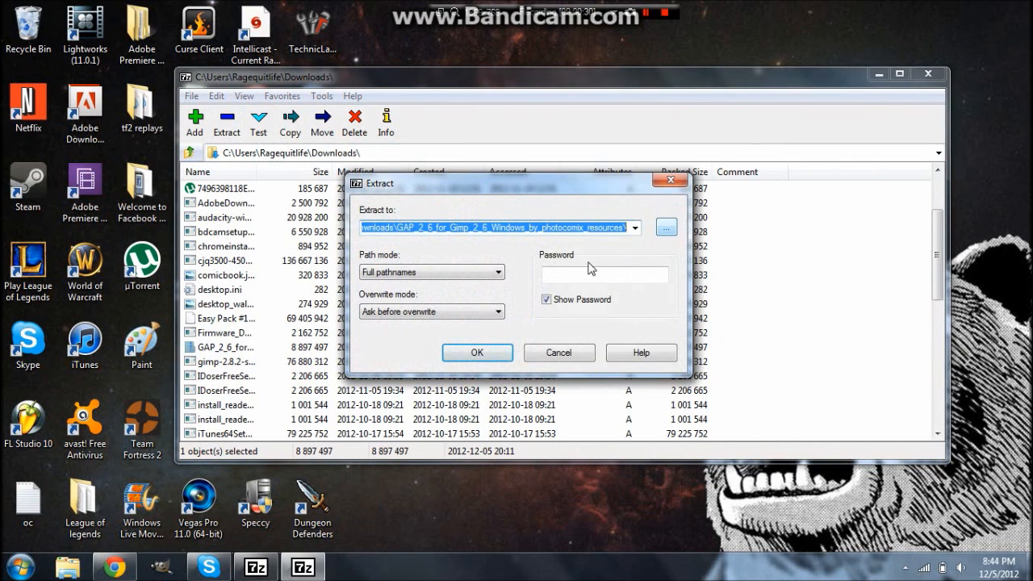
left_click(667, 227)
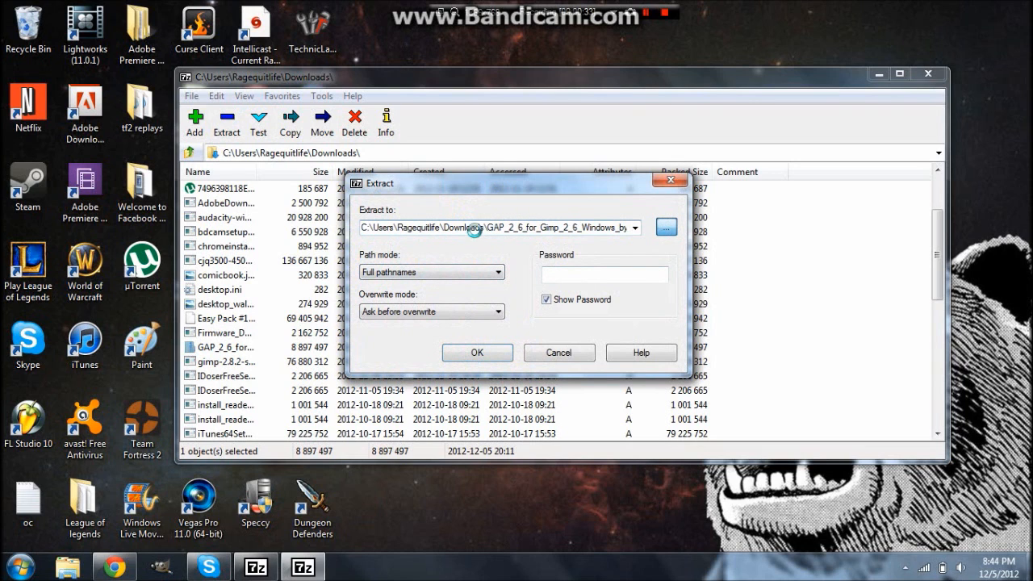
left_click(449, 227)
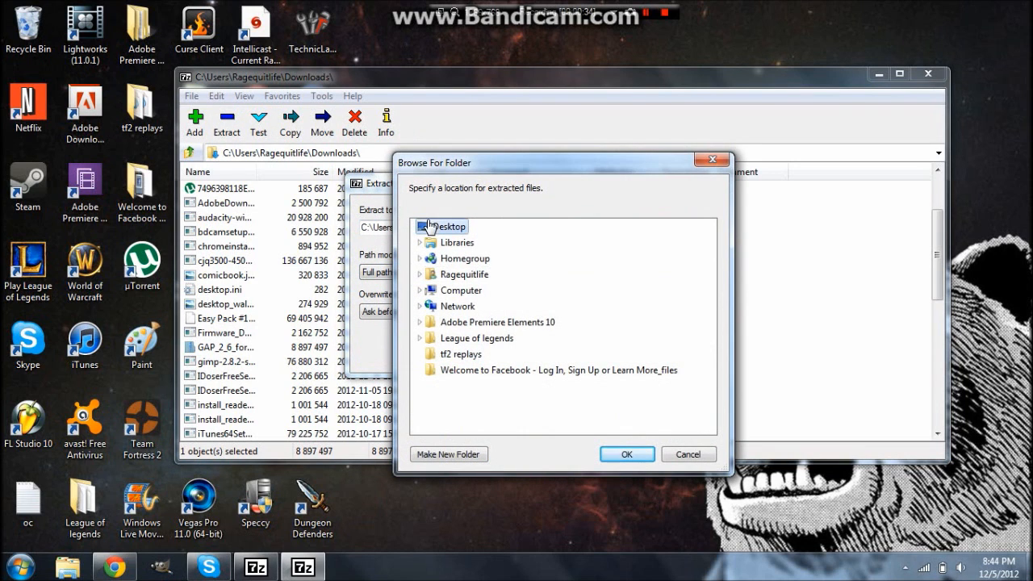
left_click(626, 454)
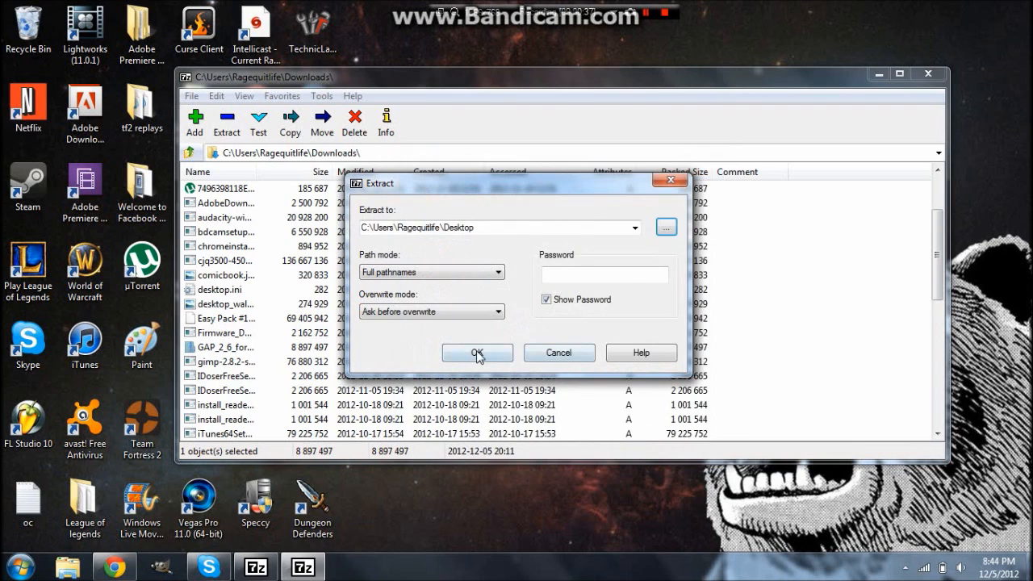
left_click(477, 353)
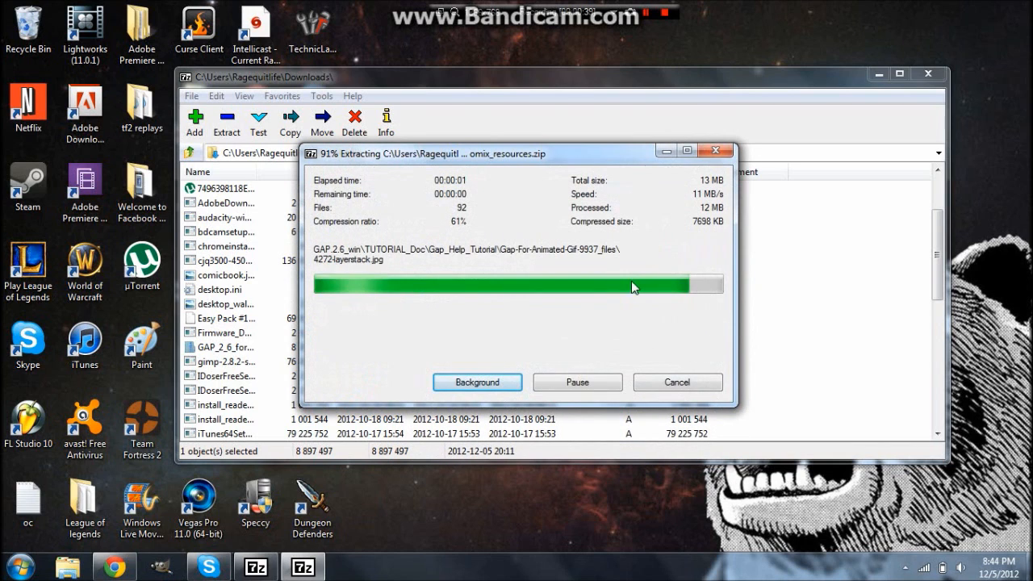
Browse into GAP.2.6_win > GAP-installer on the desktop.
left_click(929, 74)
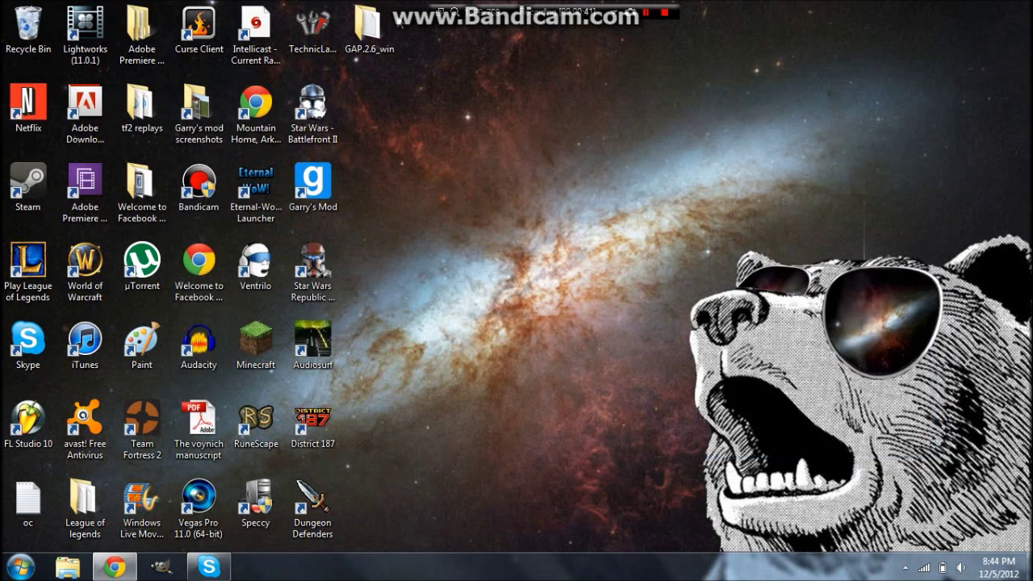
double_click(368, 28)
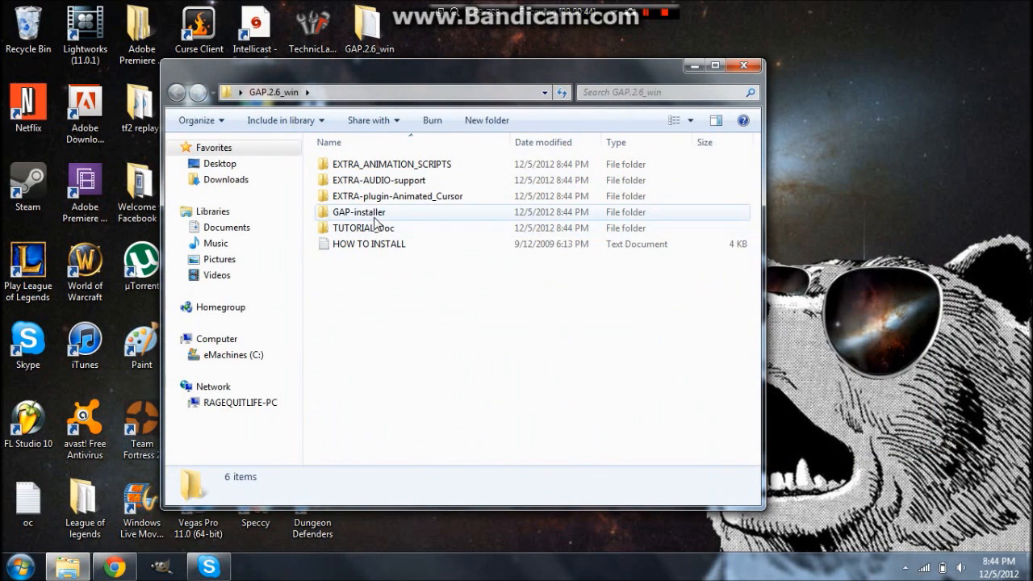
double_click(359, 211)
Run the Gimp-GAP-2.6.0-Setup2 installer and close the folder window.
left_click(376, 167)
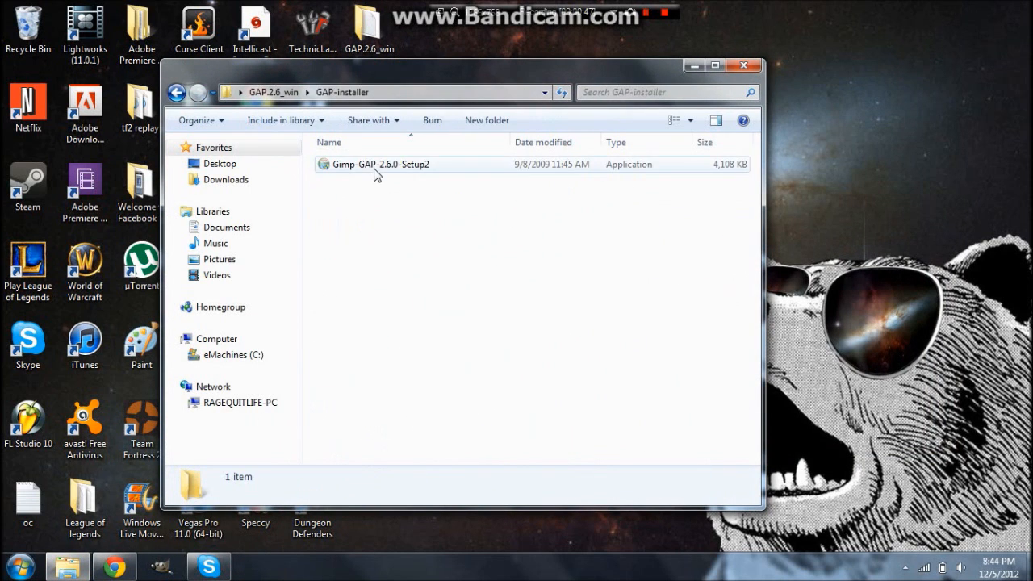
double_click(376, 168)
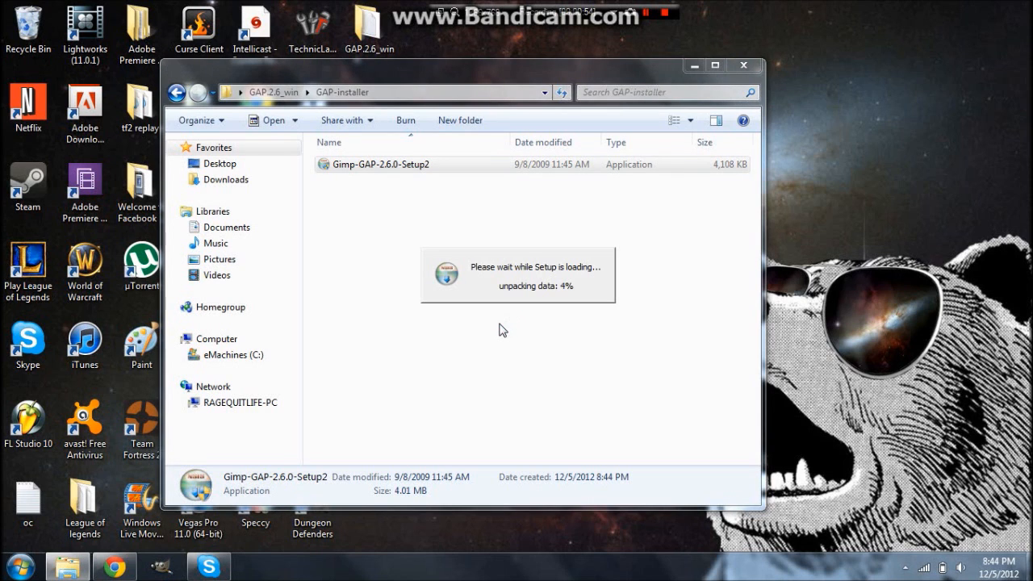
left_click(746, 65)
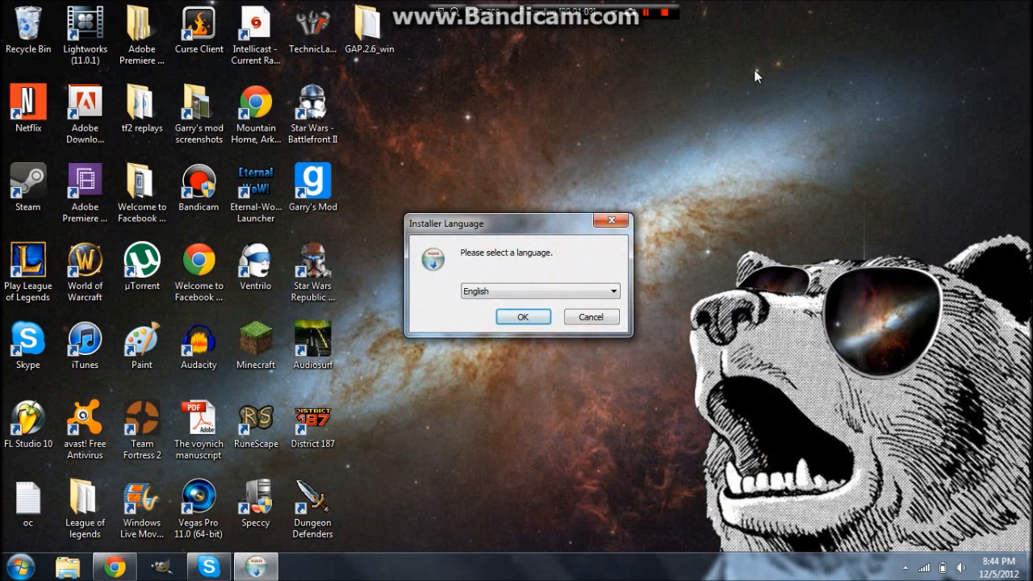
Accept English, the welcome page and the license agreement in GAP Setup.
left_click(523, 316)
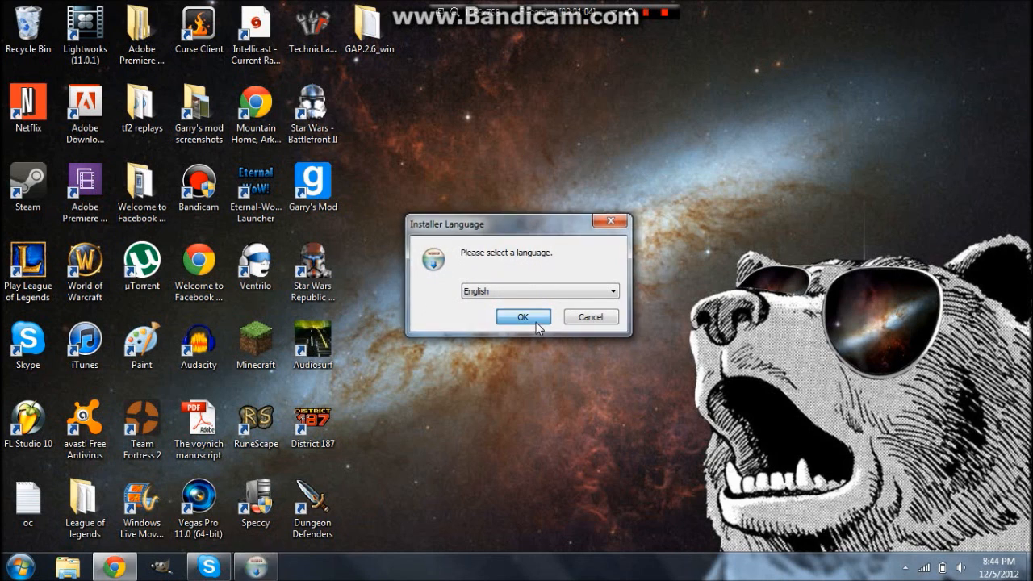
left_click(598, 392)
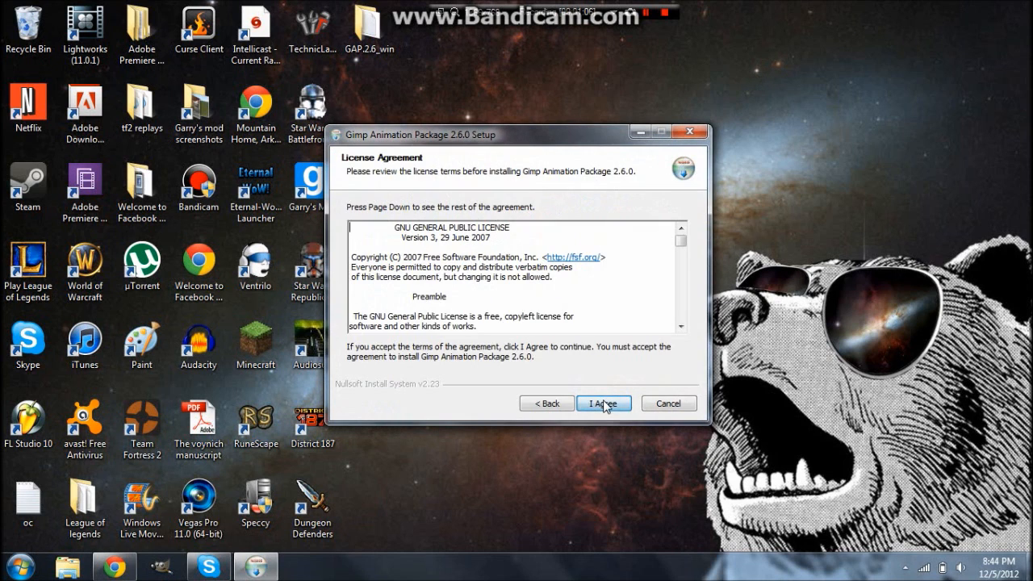
left_click(606, 405)
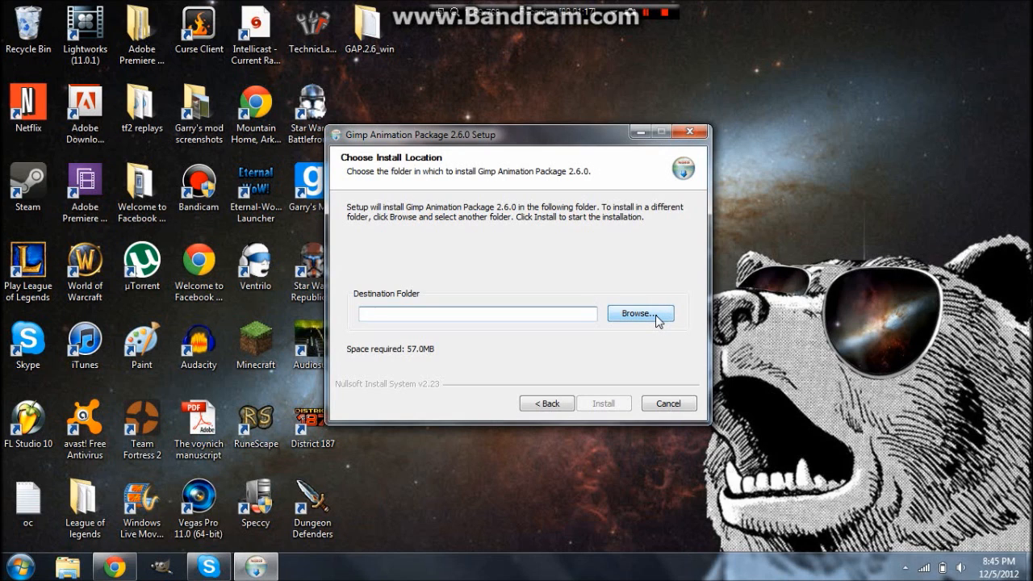
Install GAP 2.6.0 into the Desktop folder and finish the installer.
left_click(658, 320)
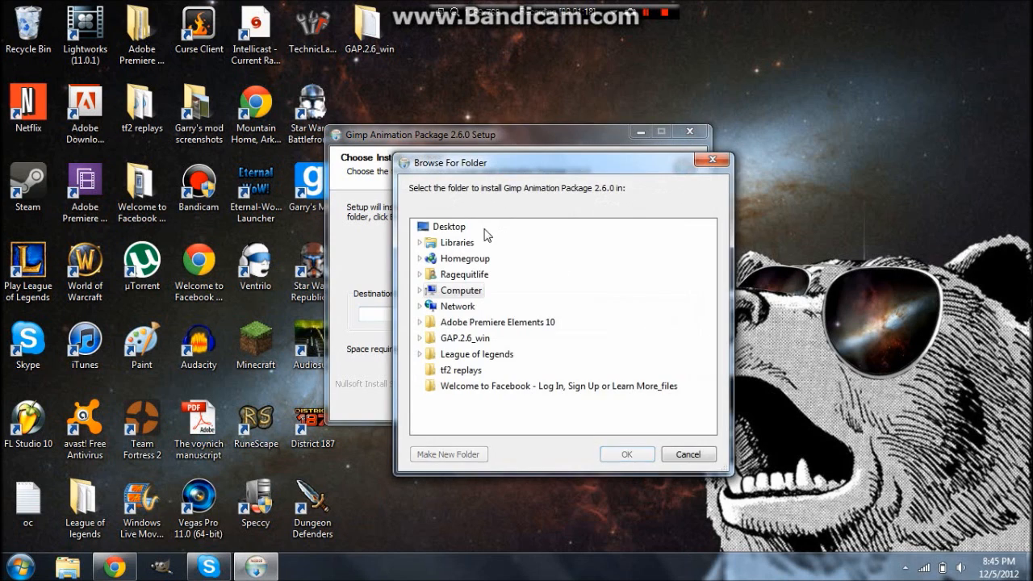
left_click(449, 226)
left_click(628, 455)
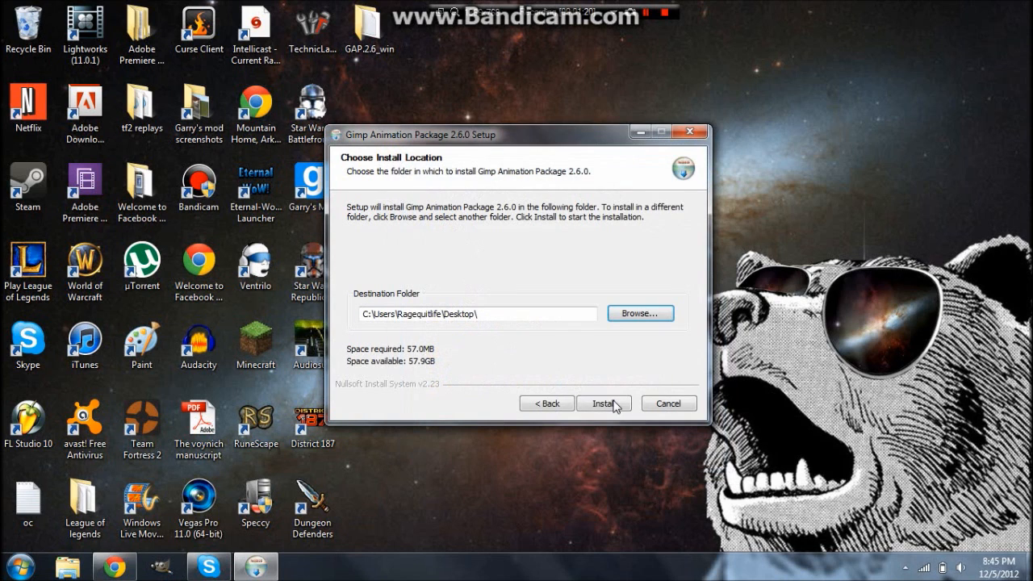
left_click(604, 404)
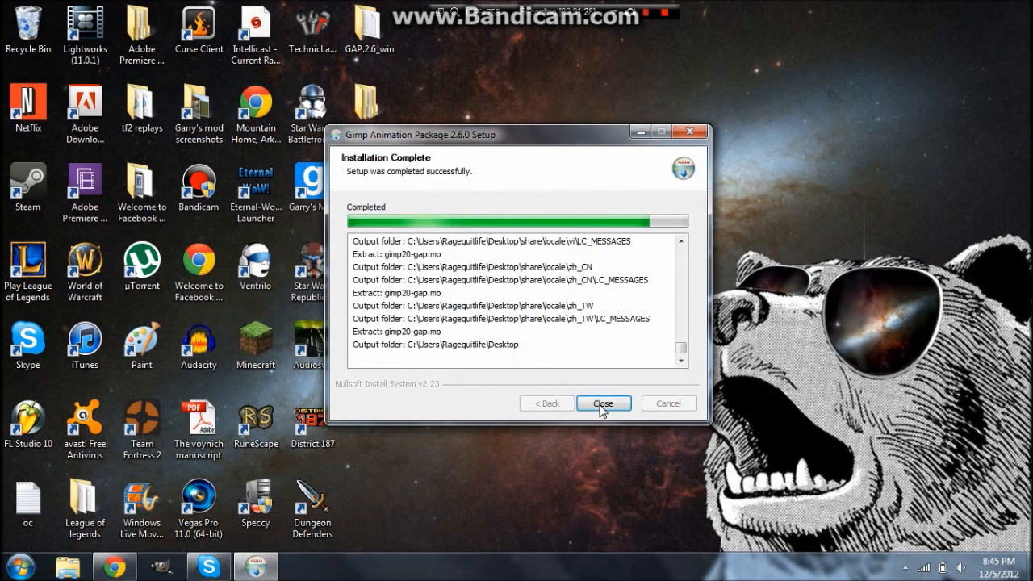
left_click(602, 403)
left_click(602, 405)
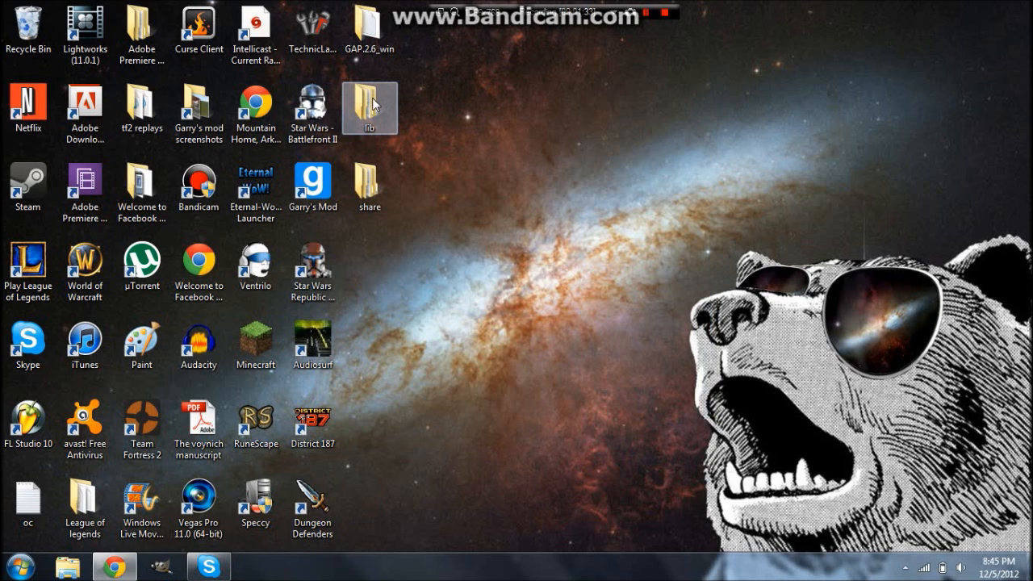
Look inside the GAP.2.6_win folder and close it again.
double_click(378, 18)
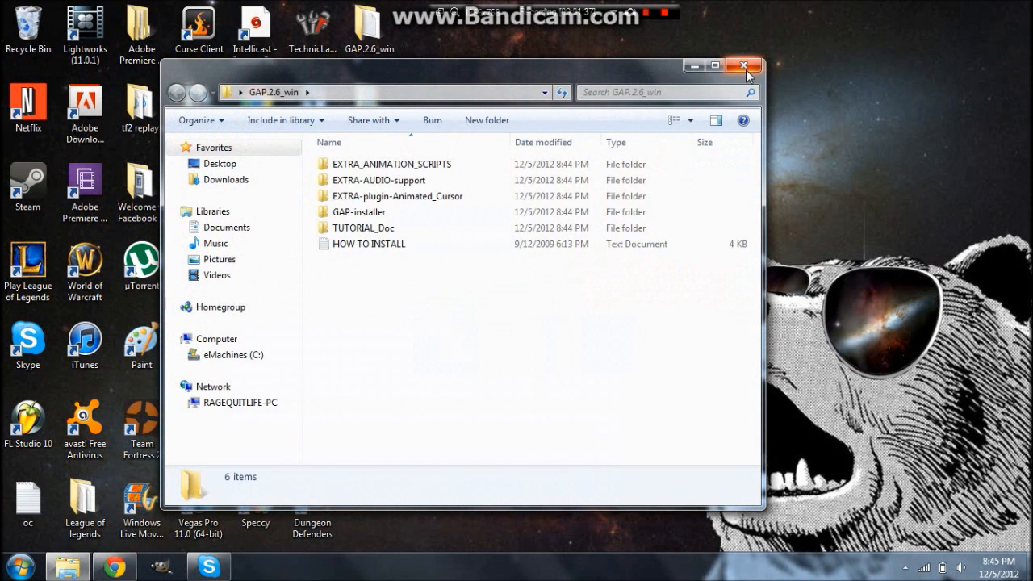
left_click(745, 66)
Browse into lib > gimp > 2.0 and bring up the context menu on plug-ins to cut it.
double_click(368, 105)
double_click(343, 165)
left_click(351, 167)
double_click(352, 170)
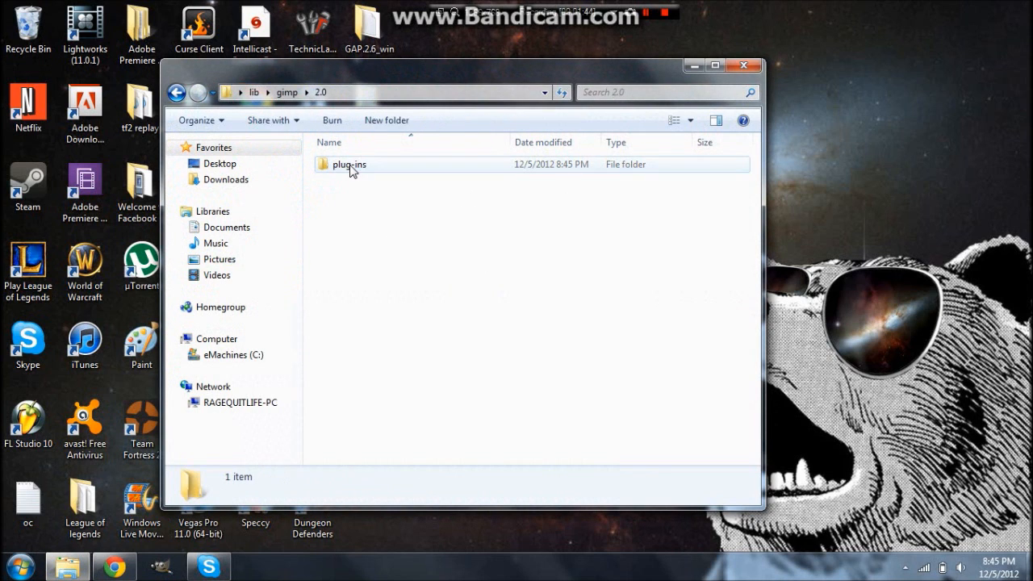
right_click(352, 171)
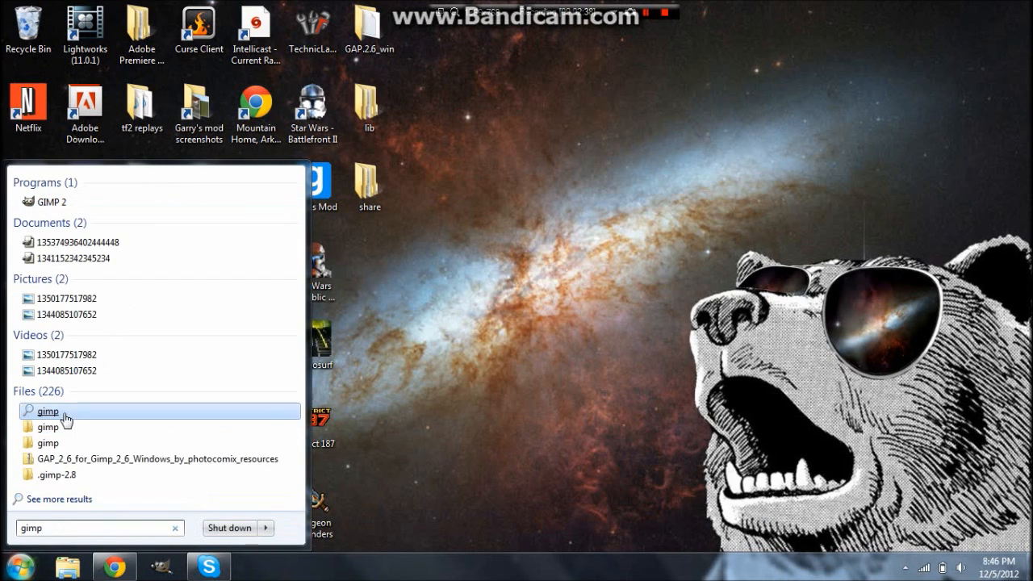
Open the gimp search result and go up to the user's .gimp-2.8 folder.
left_click(48, 427)
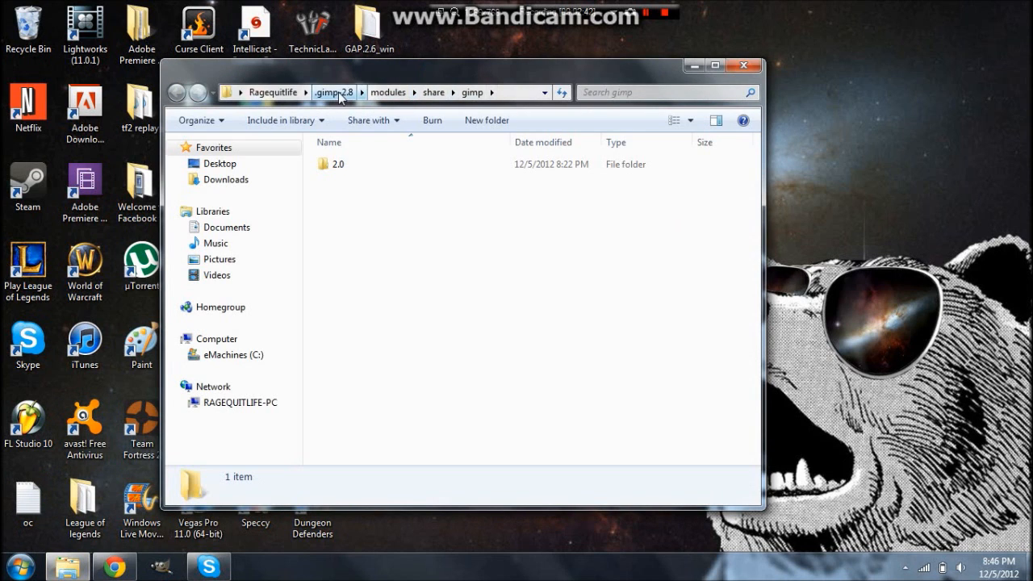
left_click(334, 92)
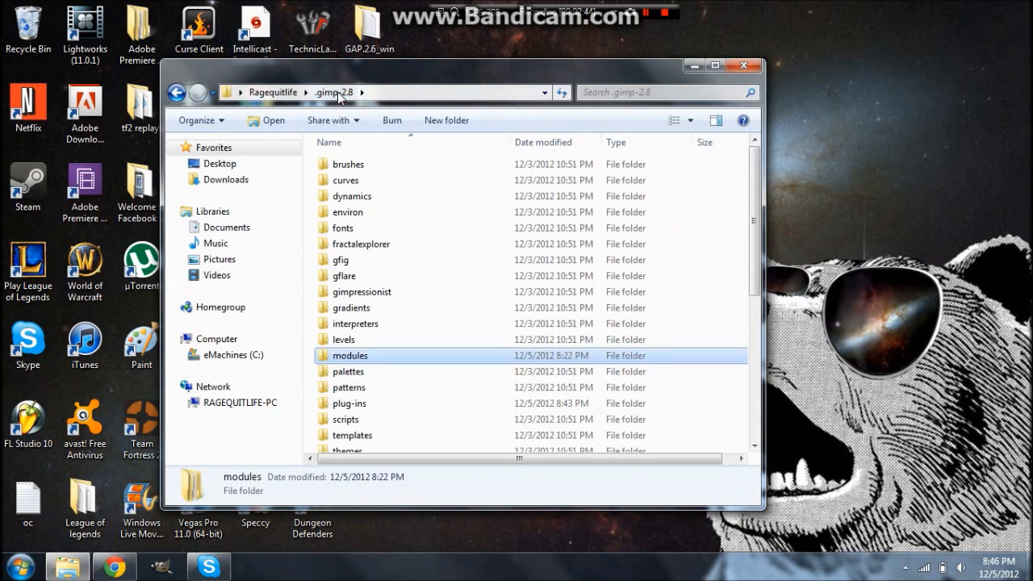
scroll(373, 243, "down", 2)
scroll(373, 243, "down", 1)
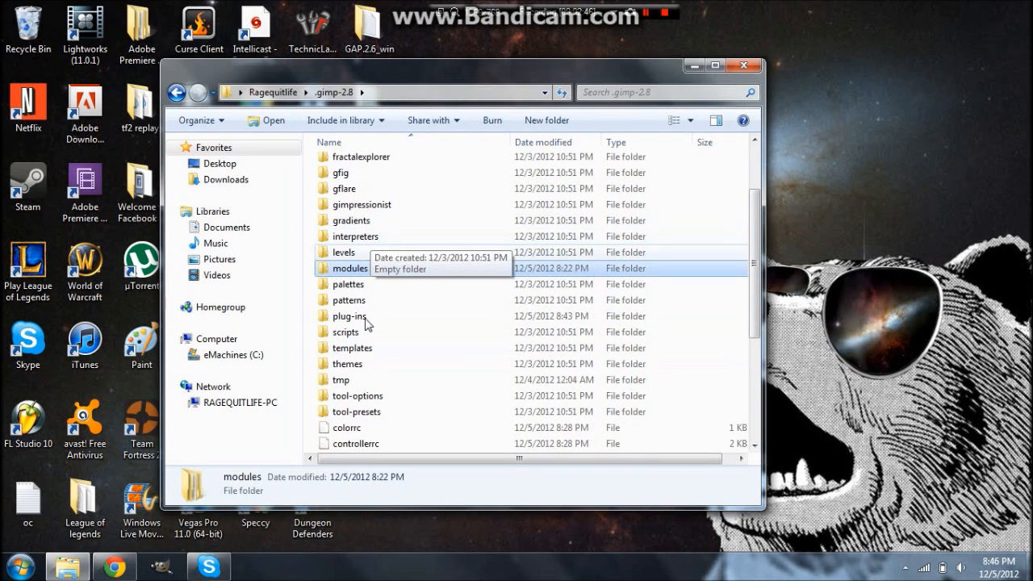
Paste the cut plug-ins folder into .gimp-2.8, confirm the merge and close the window.
right_click(678, 311)
right_click(662, 318)
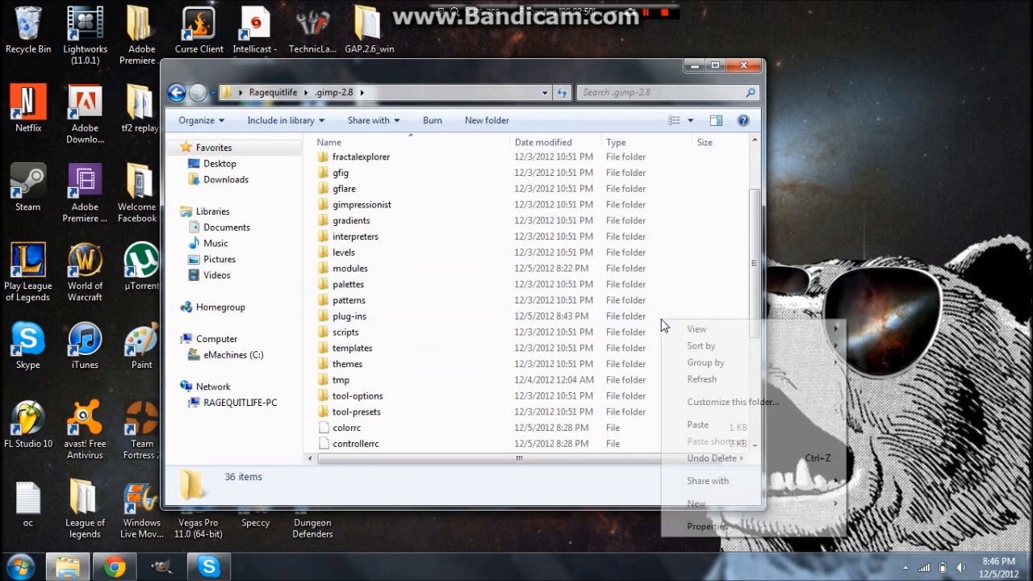
left_click(710, 428)
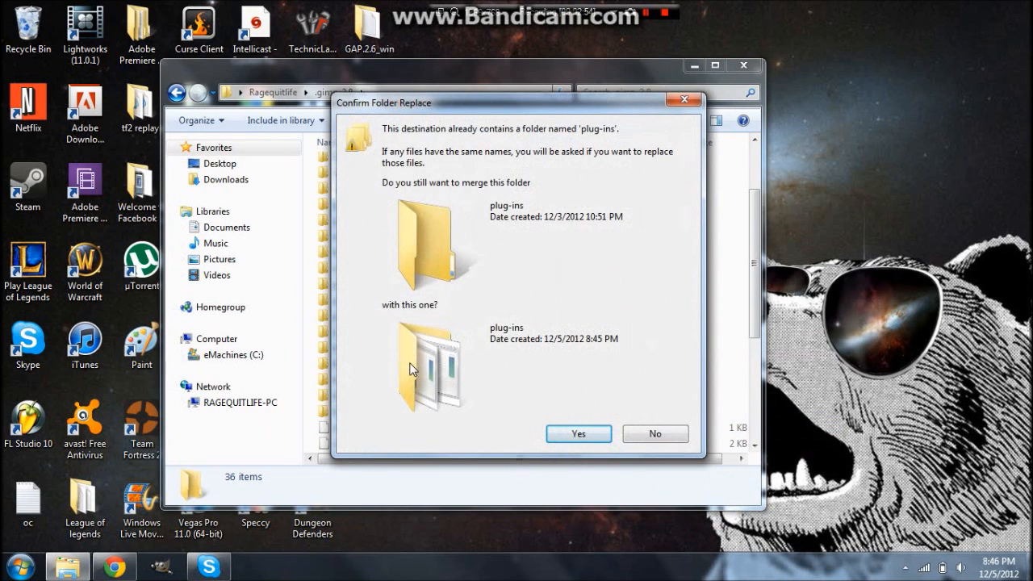
left_click(570, 435)
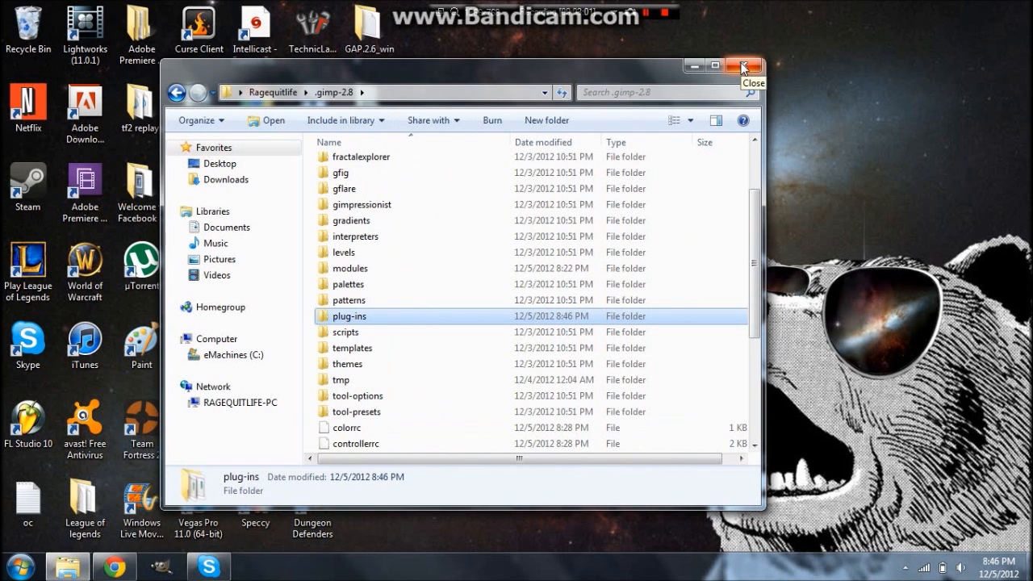
left_click(744, 66)
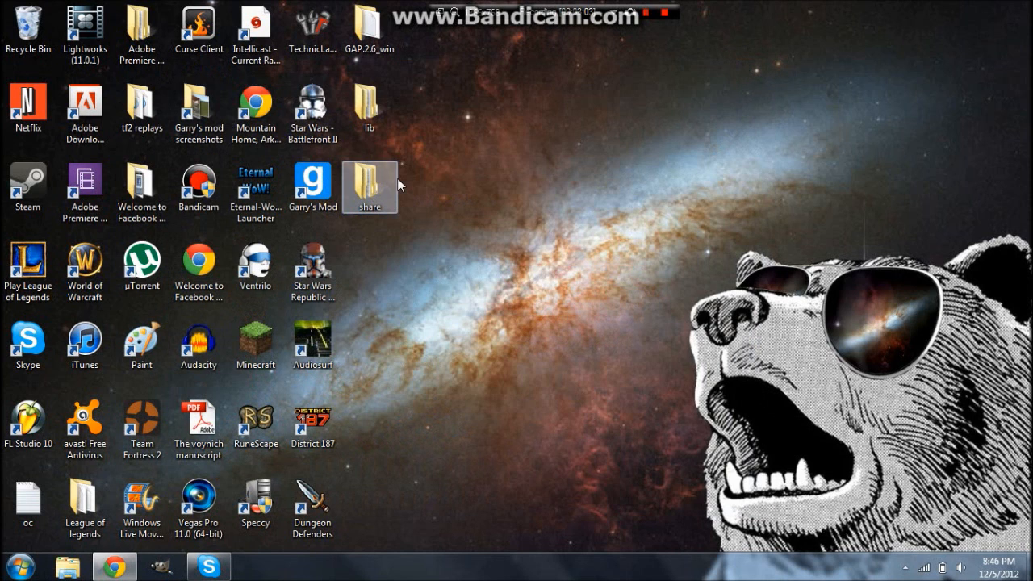
Browse into share > gimp > 2.0 on the desktop, peeking inside scripts and returning.
double_click(369, 188)
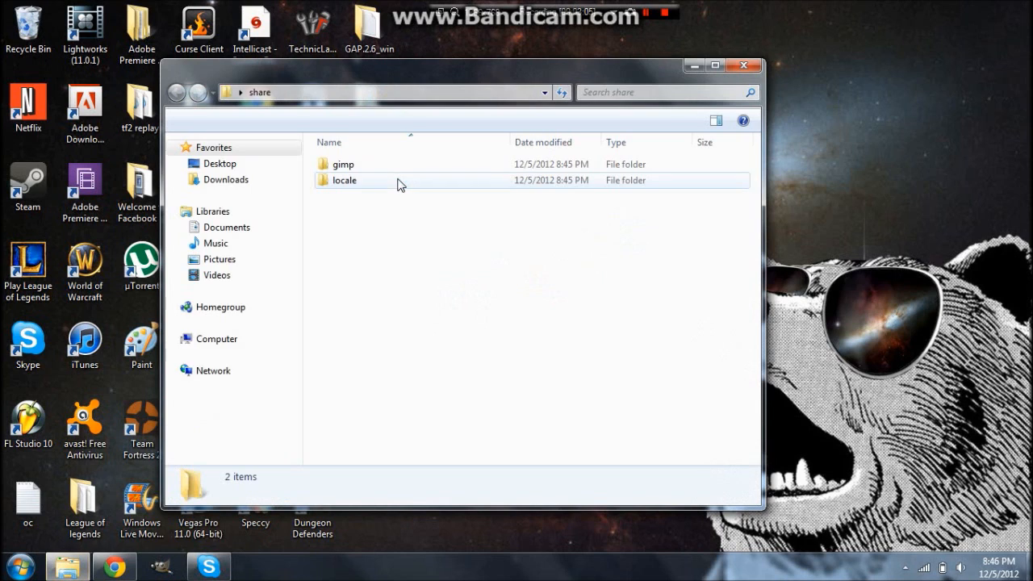
double_click(399, 165)
left_click(399, 165)
double_click(399, 167)
left_click(399, 167)
double_click(399, 168)
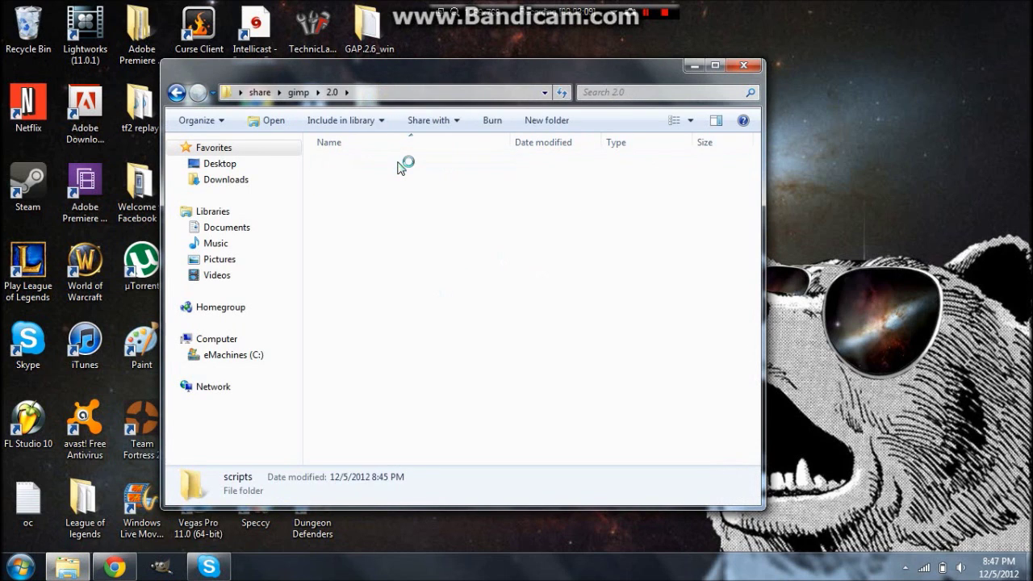
left_click(177, 94)
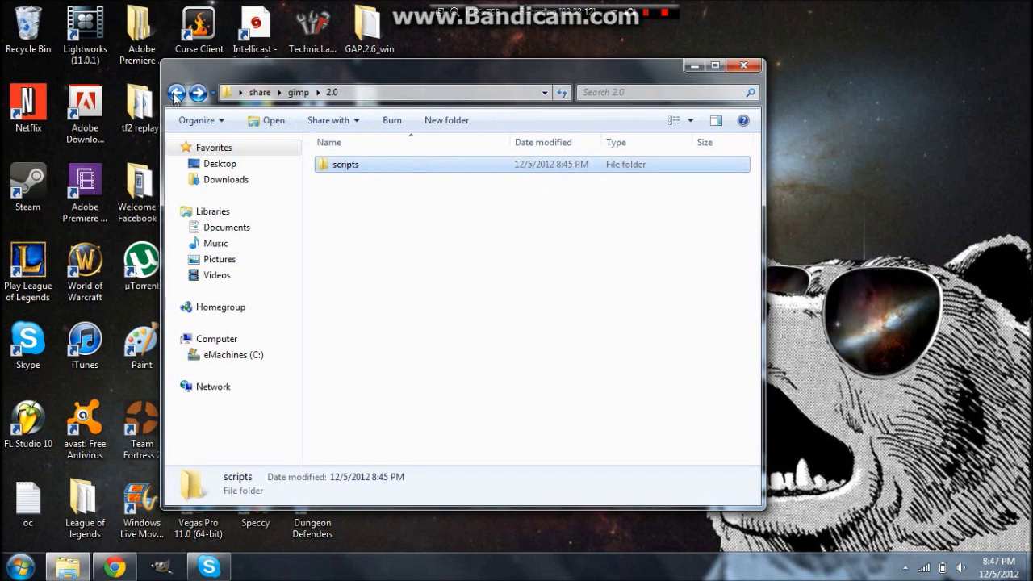
Cut the scripts folder, minimize the window and open the Start menu search.
right_click(386, 168)
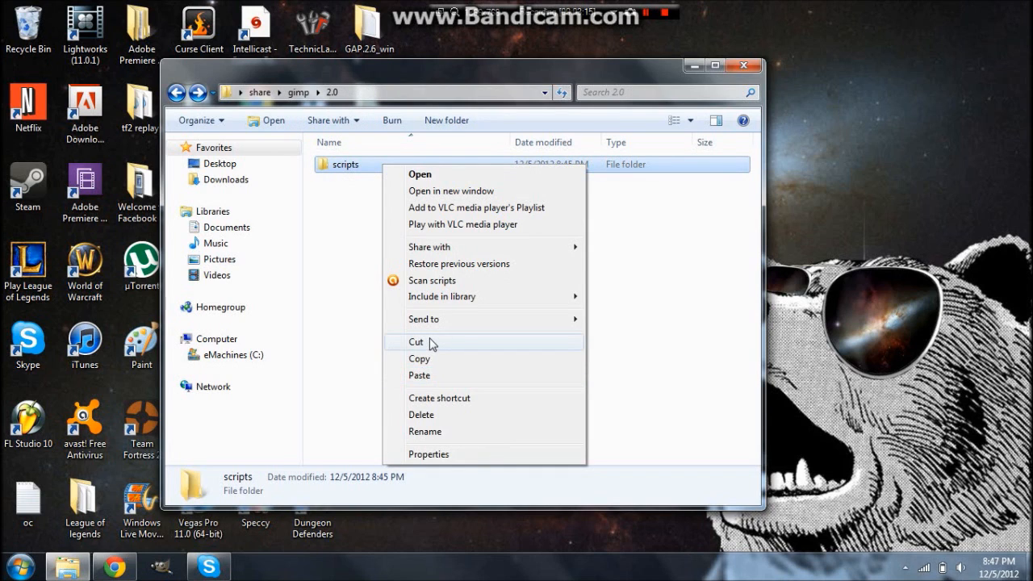
left_click(420, 343)
left_click(66, 567)
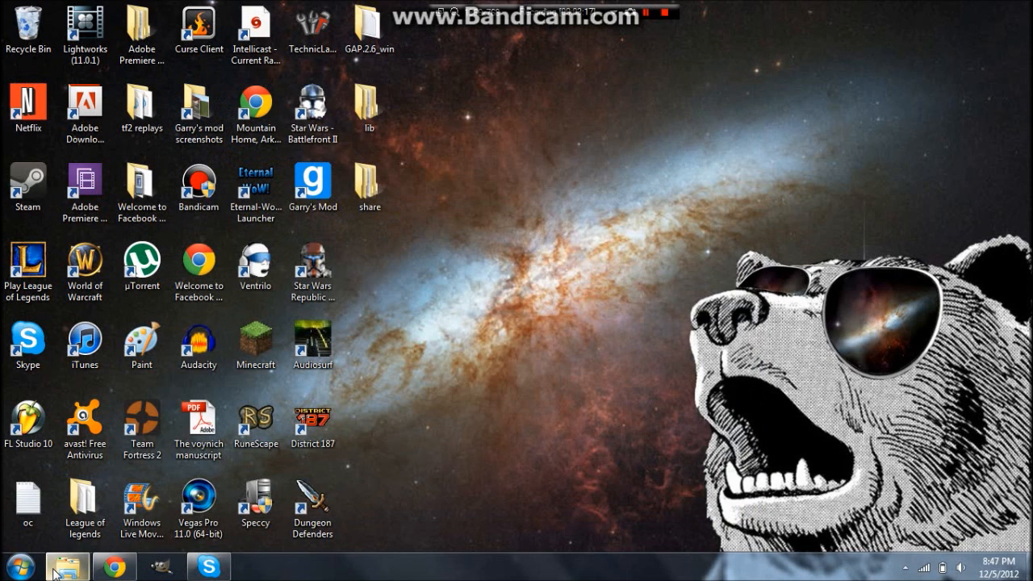
left_click(21, 567)
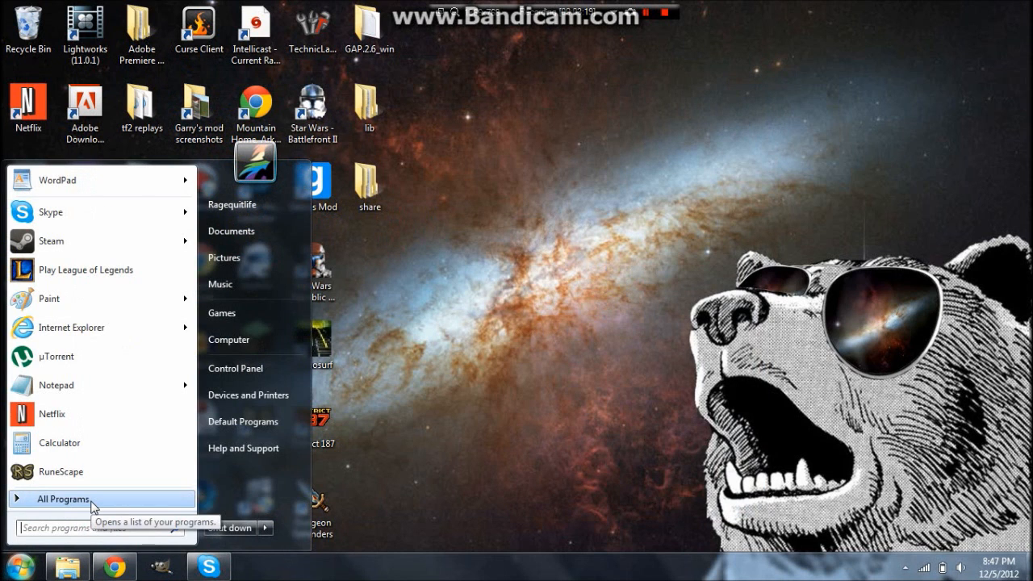
type("gimp")
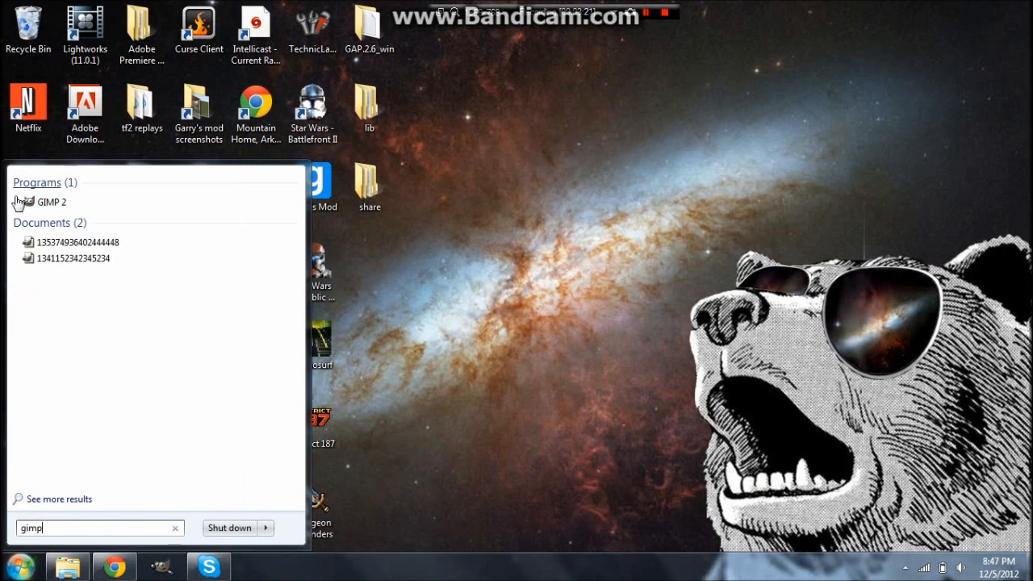
Open the .gimp-2.8 folder from the full gimp search results.
left_click(59, 499)
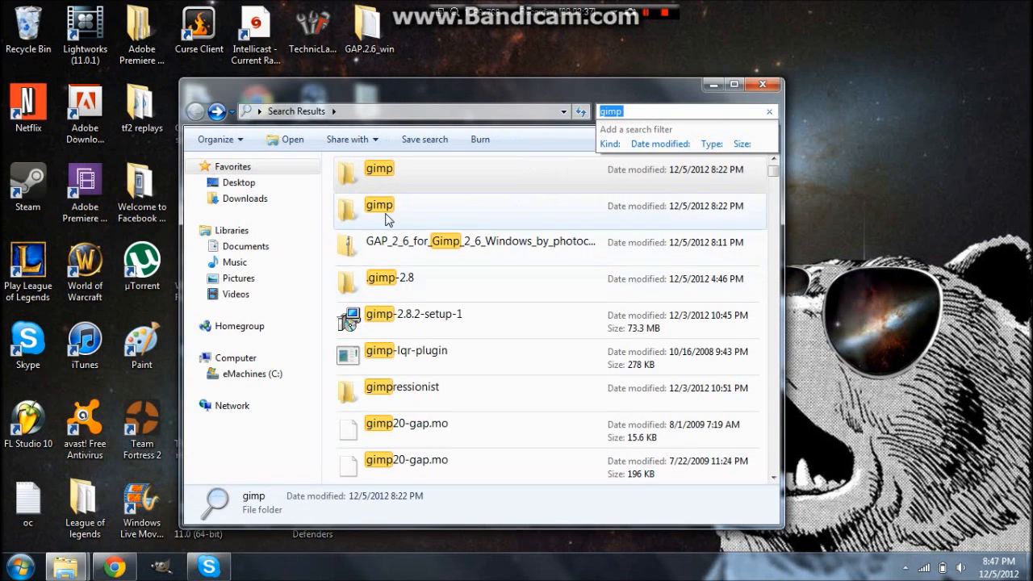
double_click(390, 284)
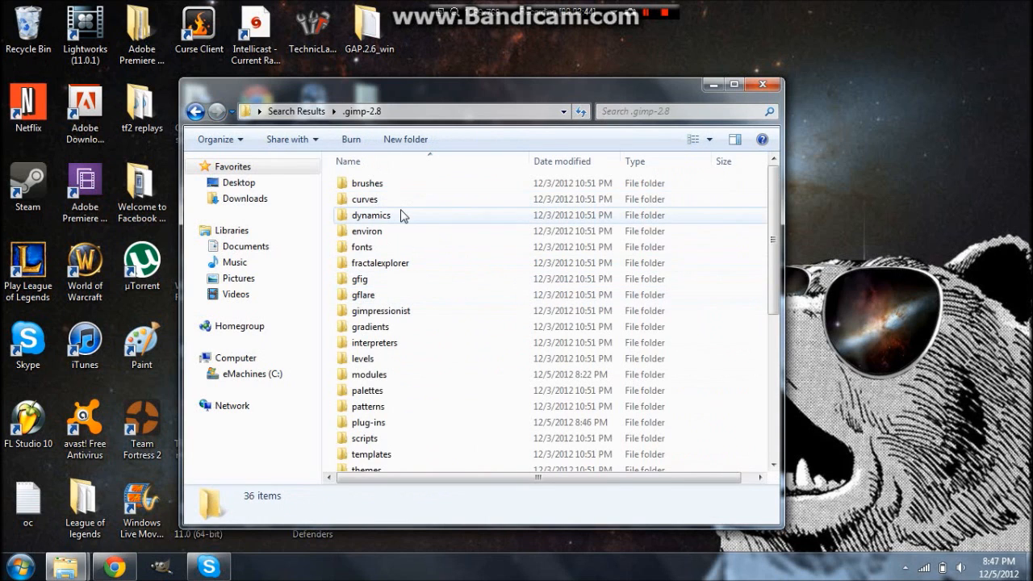
scroll(404, 226, "down", 2)
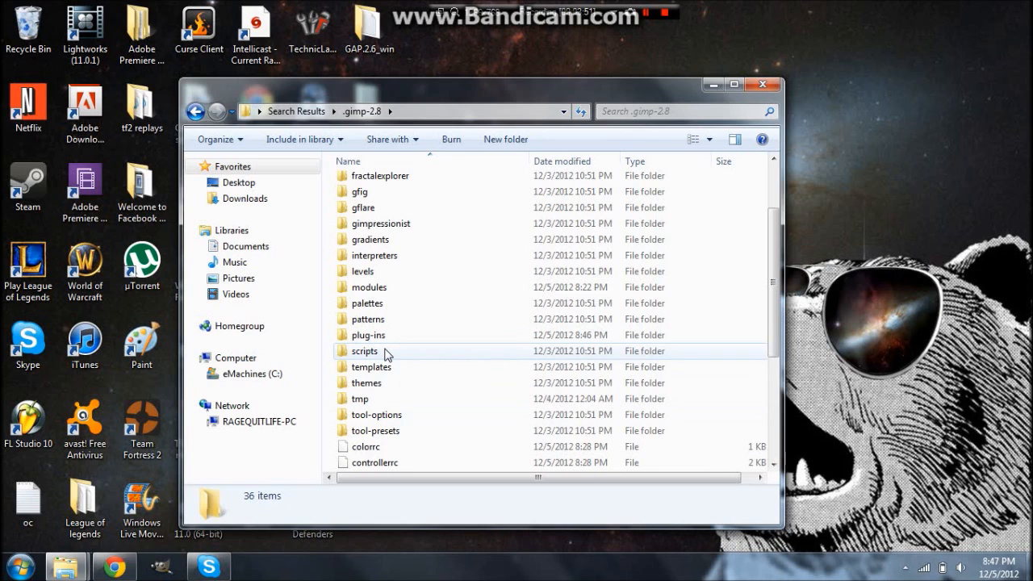
Paste the cut scripts folder into .gimp-2.8 and confirm merging with the existing scripts folder.
right_click(525, 359)
mouse_move(432, 292)
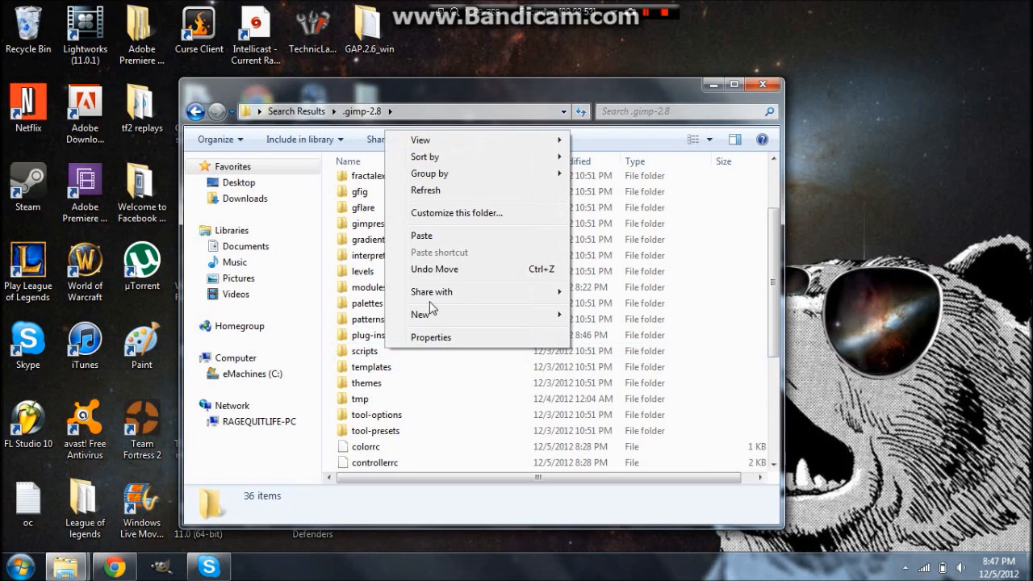
left_click(421, 236)
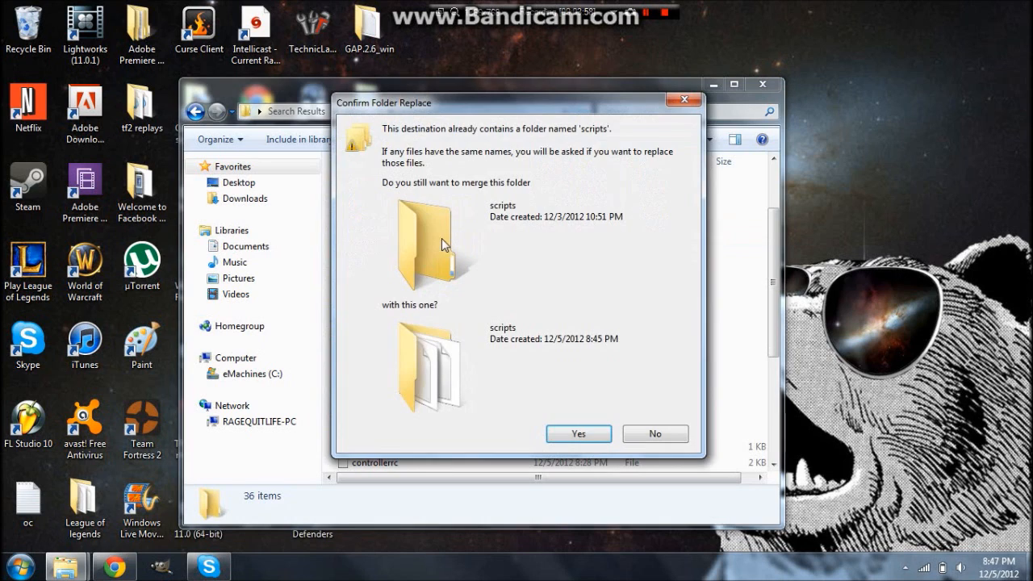
left_click(578, 434)
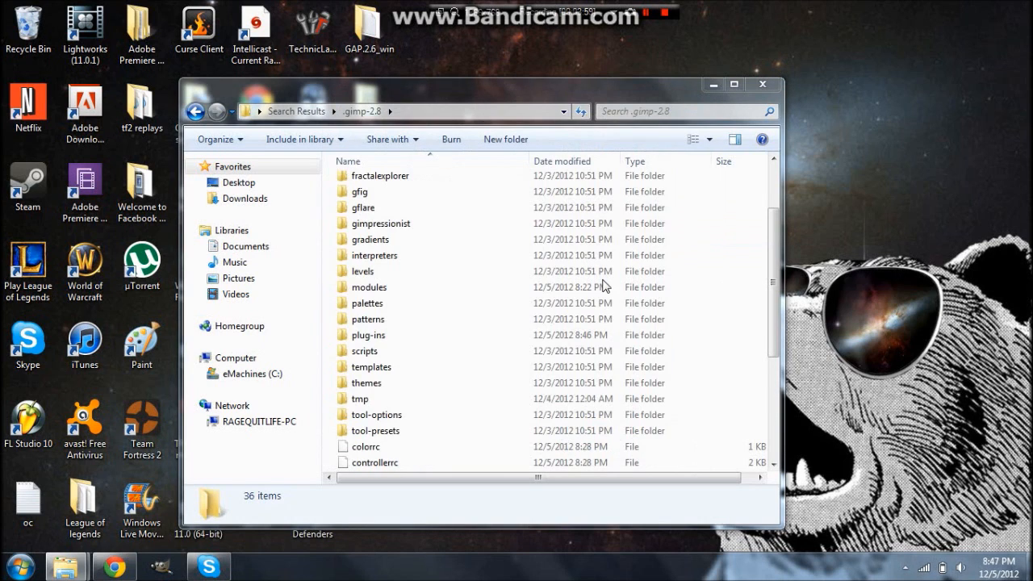